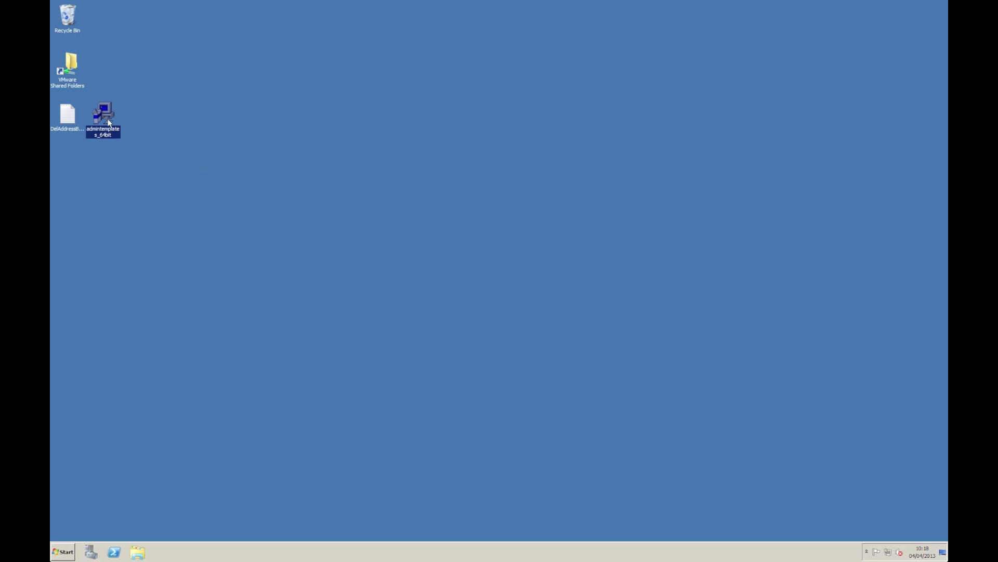
- Run admintemplates_64bit, accept the license, and extract the files into a new desktop Templates folder
double_click(108, 123)
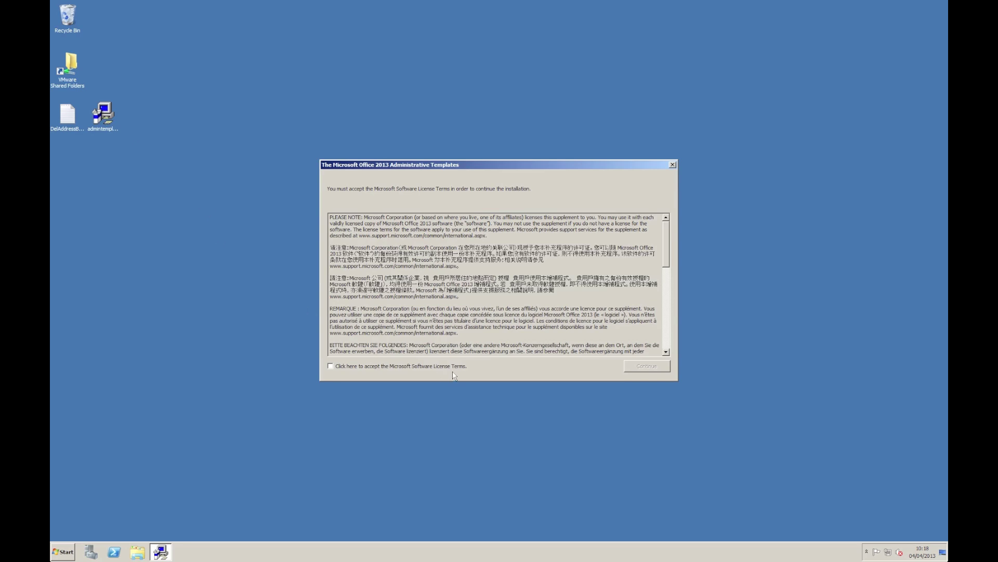
click(456, 366)
click(667, 366)
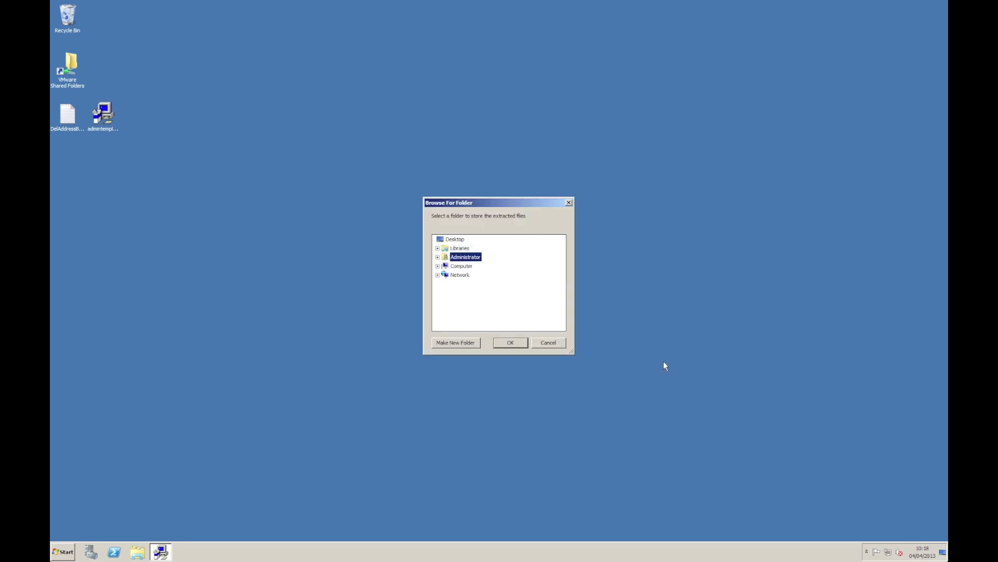
click(468, 344)
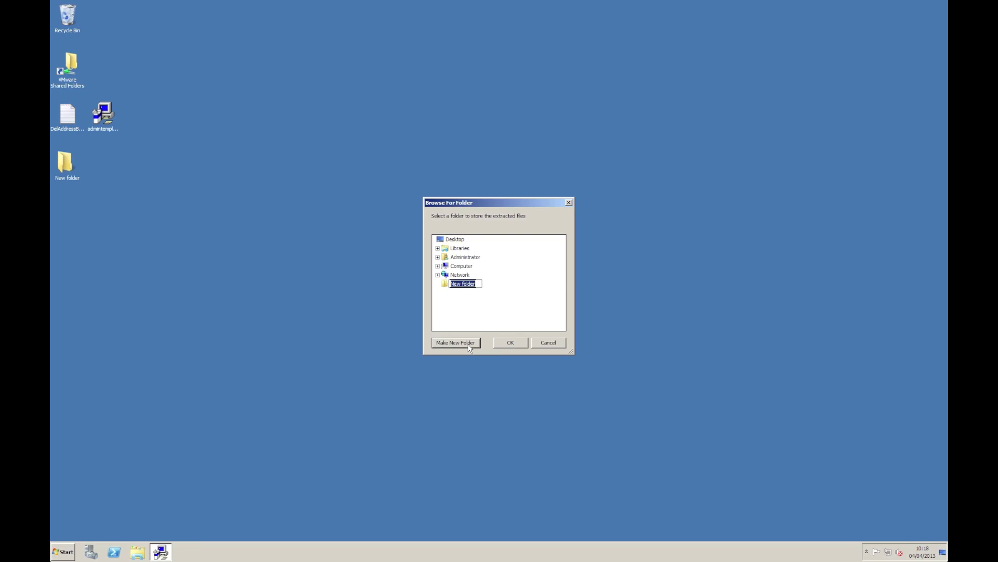
text(Templates)
key(Return)
click(511, 342)
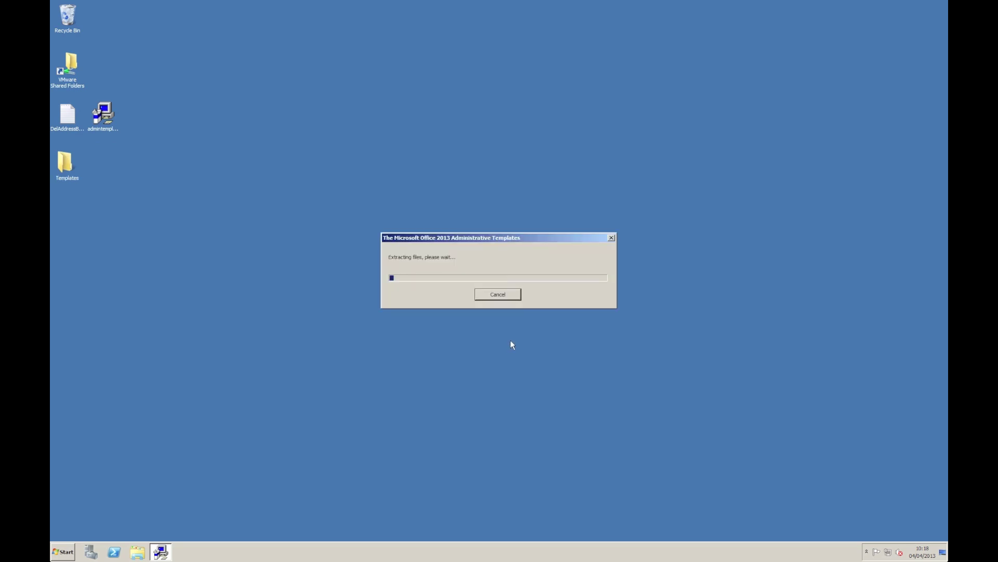
click(546, 301)
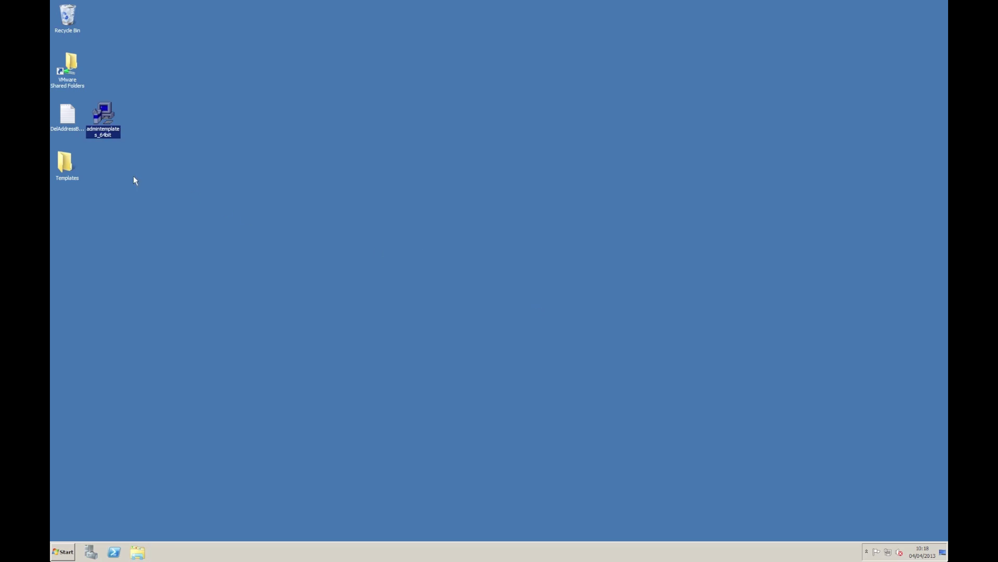
- Open Templates > admx in two Explorer windows, one on the right and one on the left
double_click(71, 165)
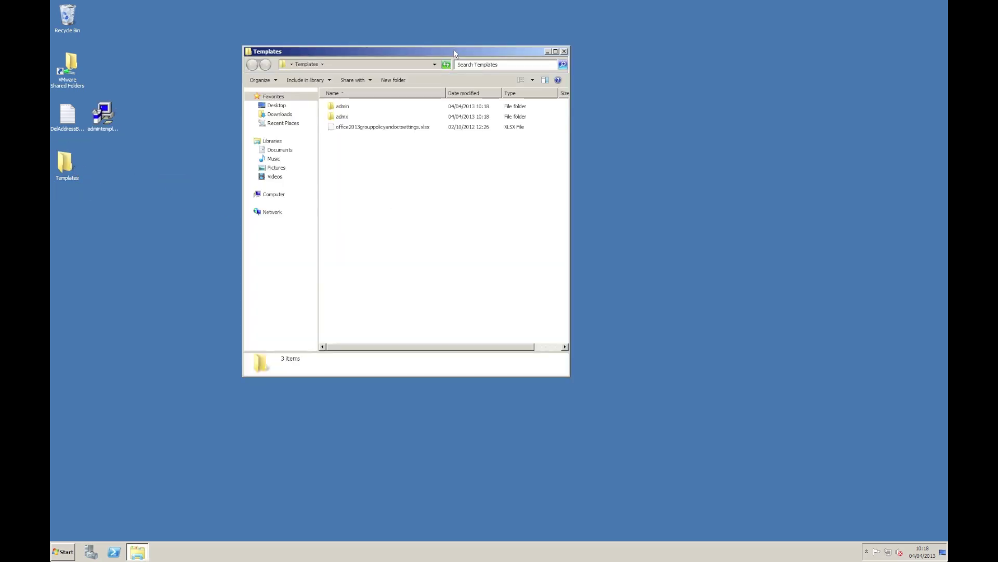
drag(455, 53, 754, 92)
double_click(641, 162)
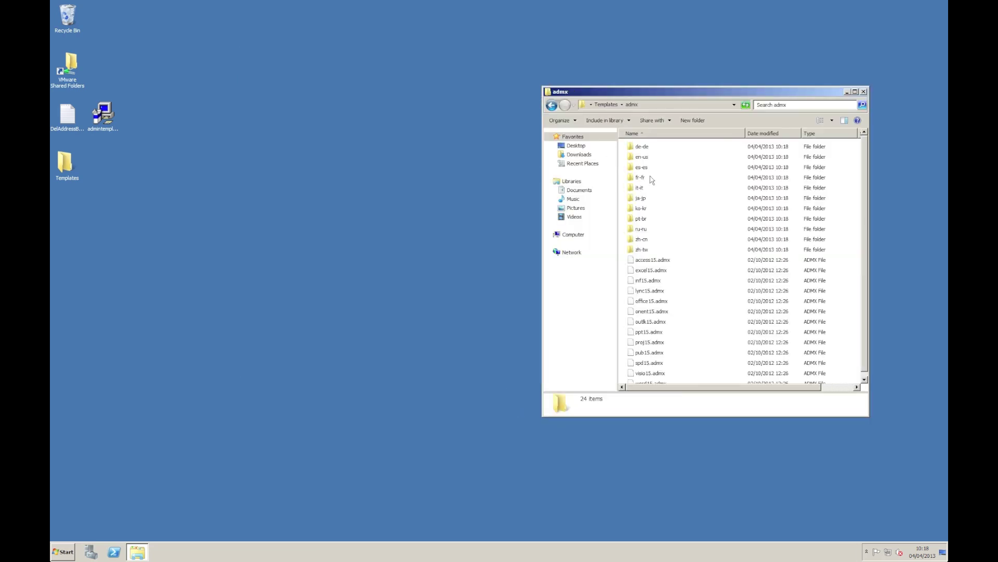
mouse_move(217, 224)
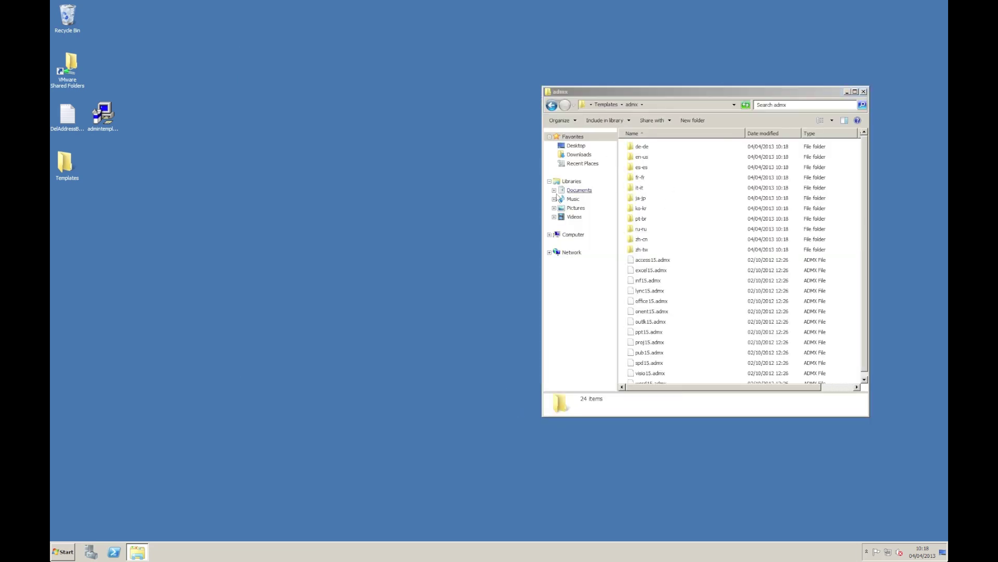
key(ctrl+n)
drag(745, 103, 379, 97)
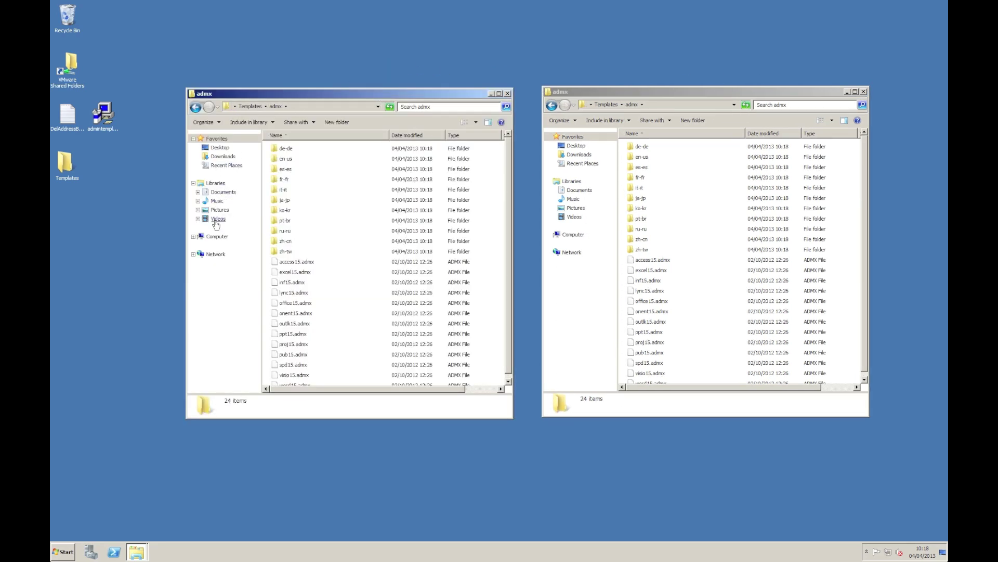
- In the left window, browse from Computer into C:\Windows
click(217, 236)
click(322, 152)
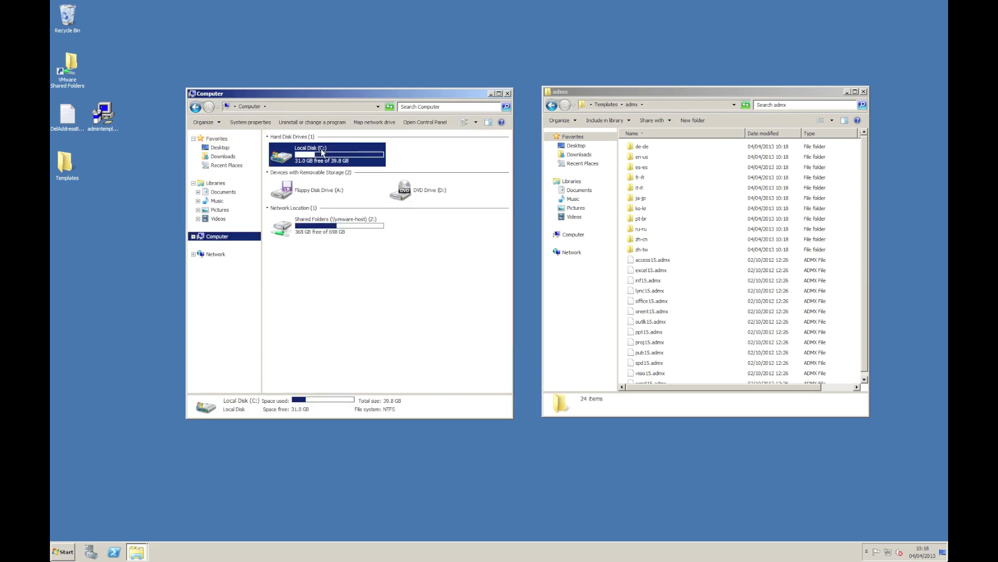
double_click(321, 152)
double_click(296, 200)
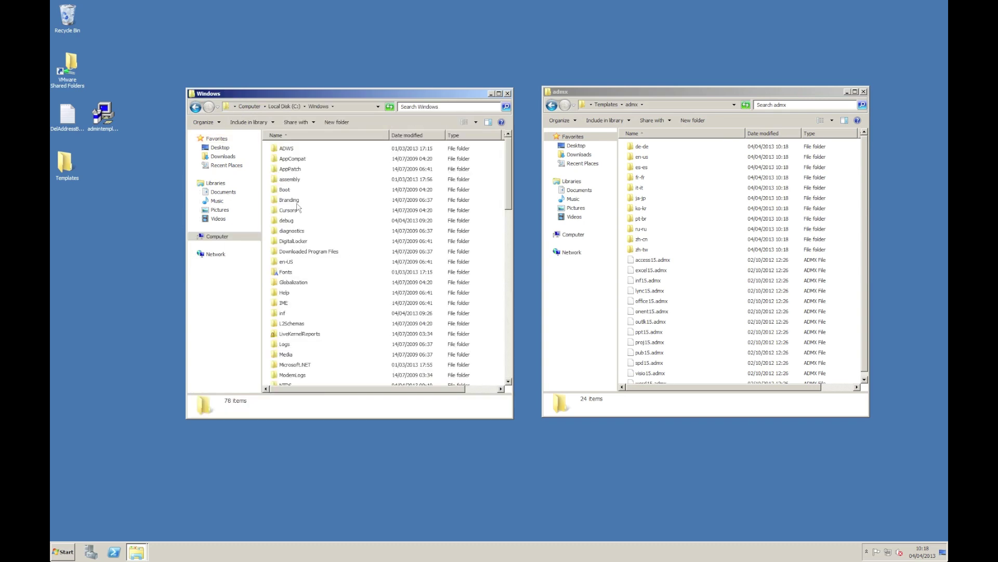
click(297, 205)
text(sysv)
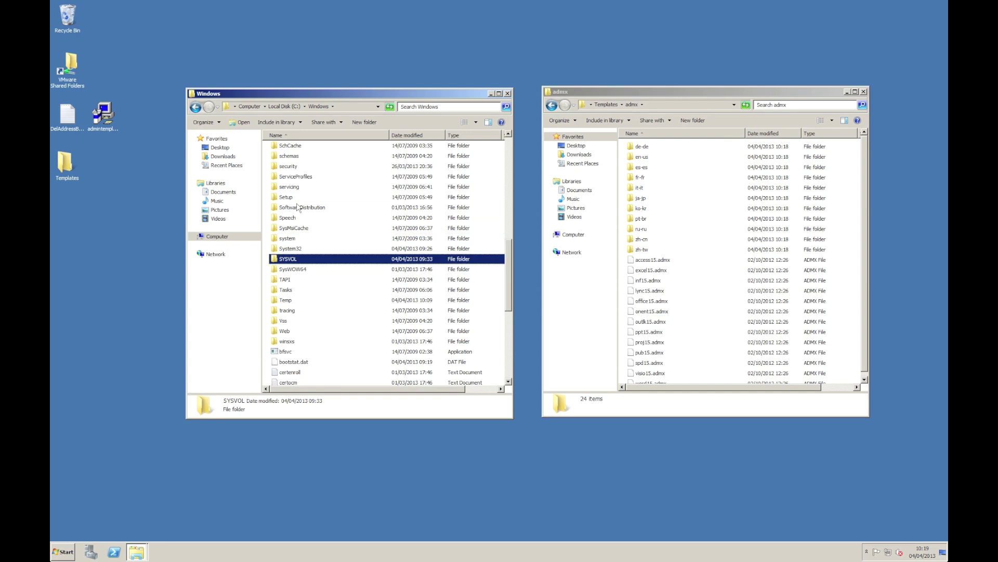
- Open SYSVOL, then domain and Policies, and open the PolicyDefinitions folder
key(Return)
key(Down)
key(Up)
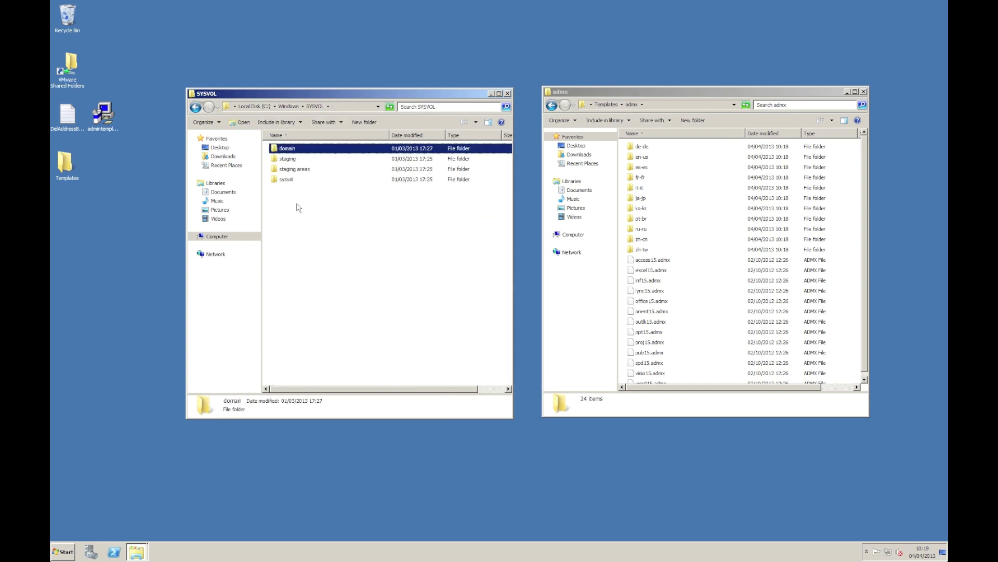
key(Return)
key(Down)
key(Up)
key(Return)
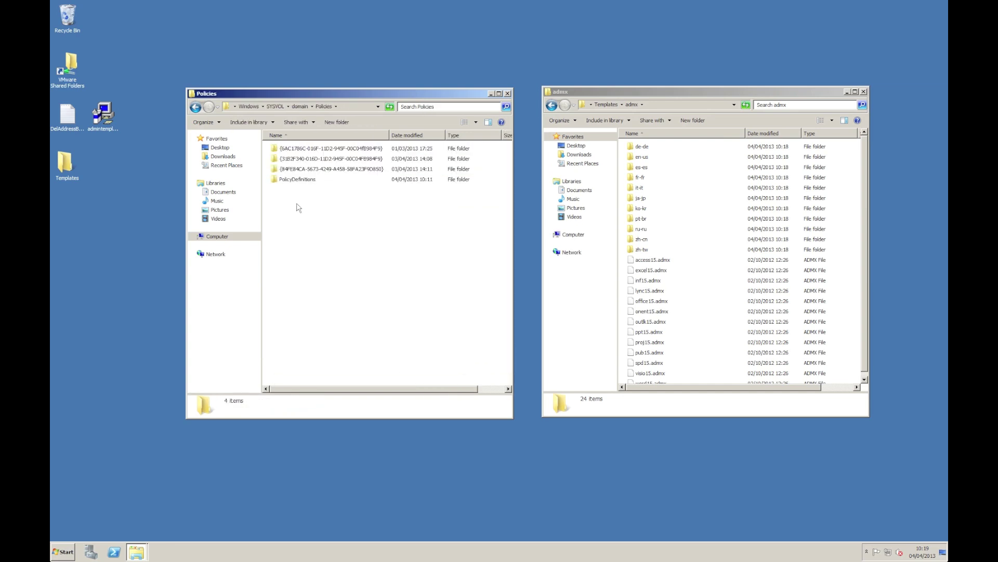
click(299, 181)
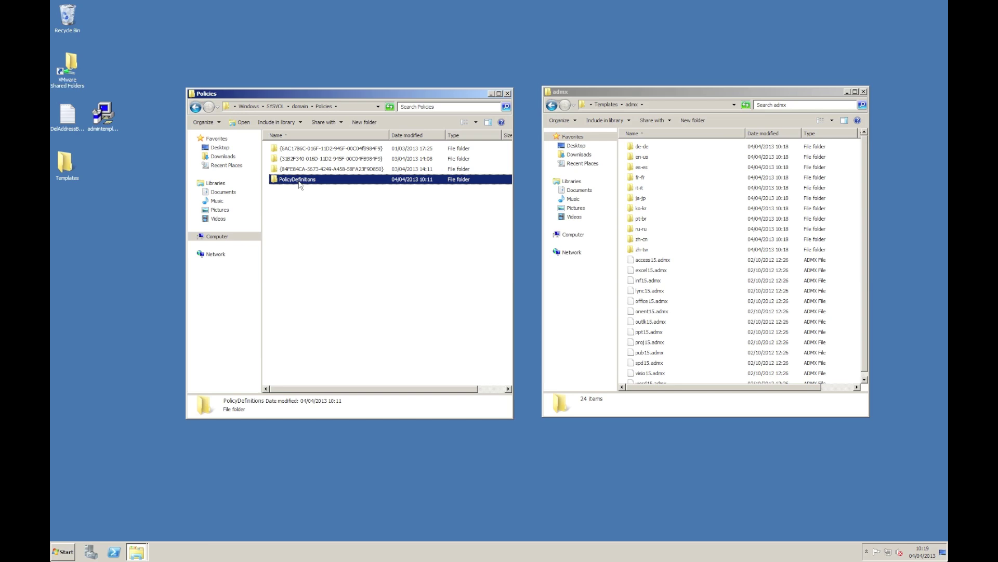
double_click(300, 184)
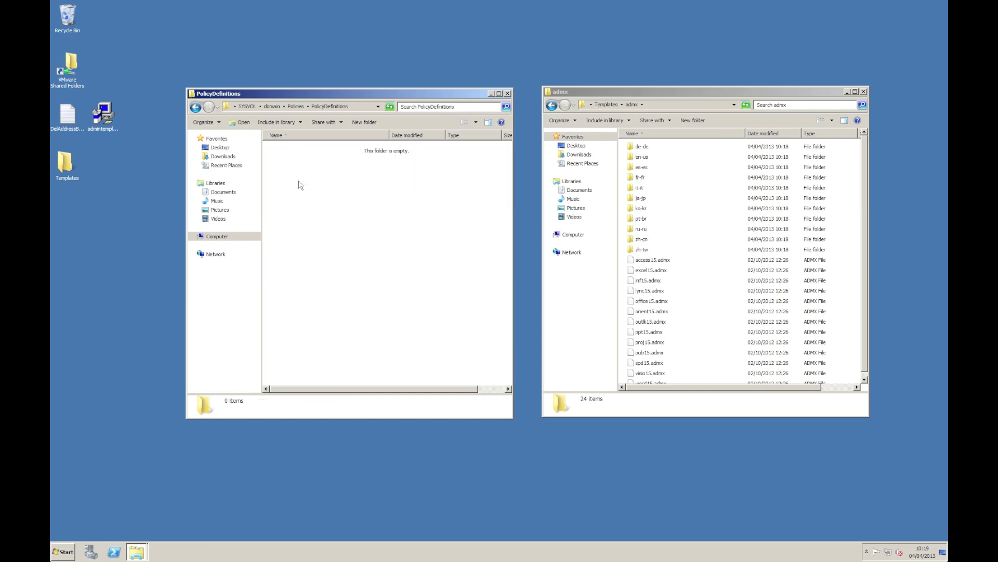
- Paste the Office ADMX files, access15.admx through word15.admx, into PolicyDefinitions
click(663, 260)
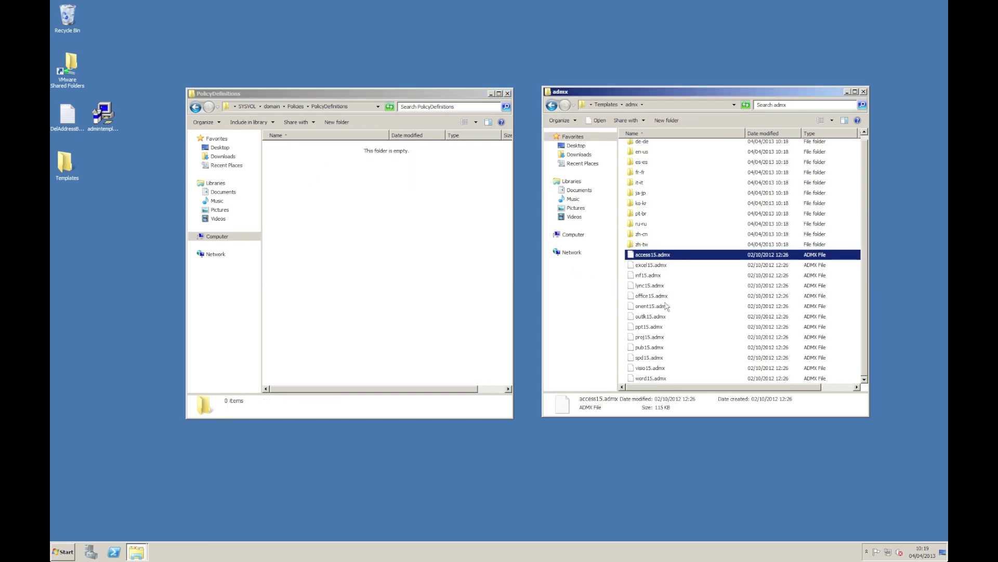
shift+click(656, 379)
click(383, 254)
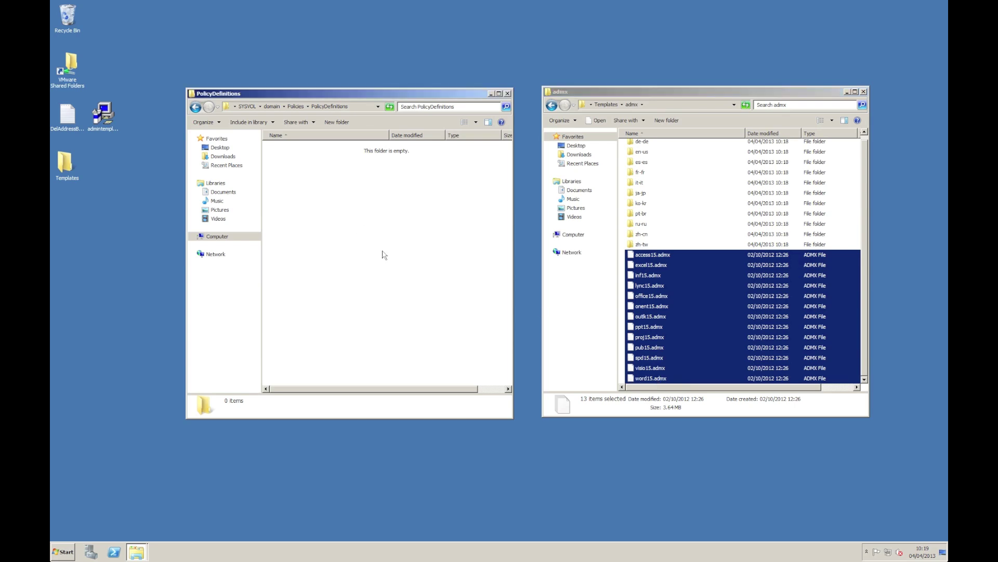
key(ctrl+v)
click(399, 294)
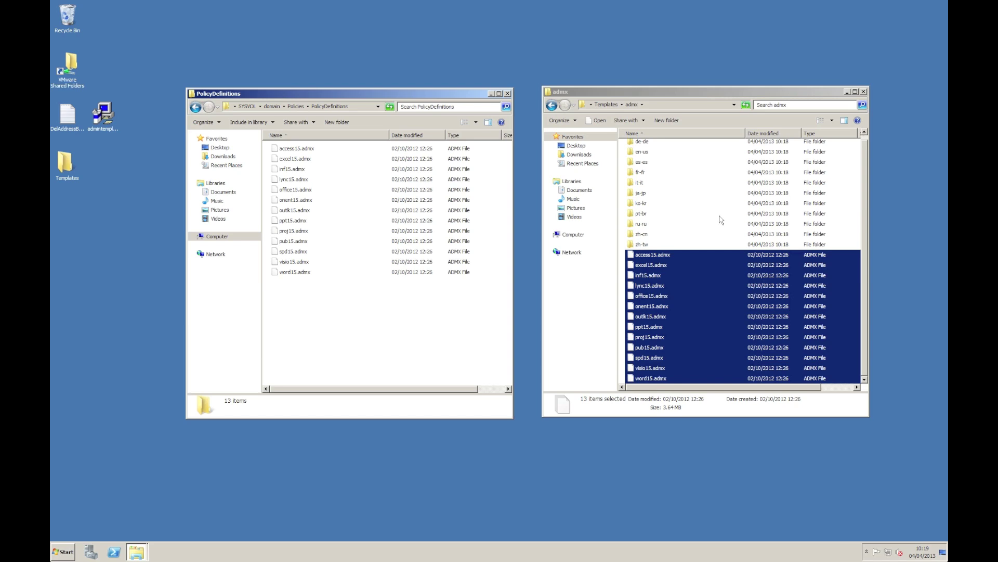
- Paste the en-us language folder into PolicyDefinitions and close that window
click(864, 213)
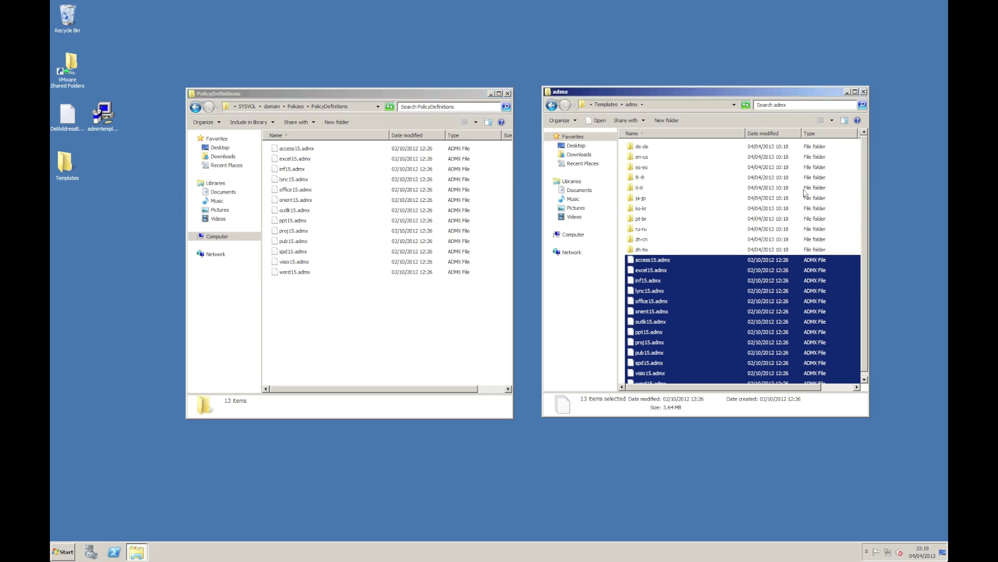
click(634, 158)
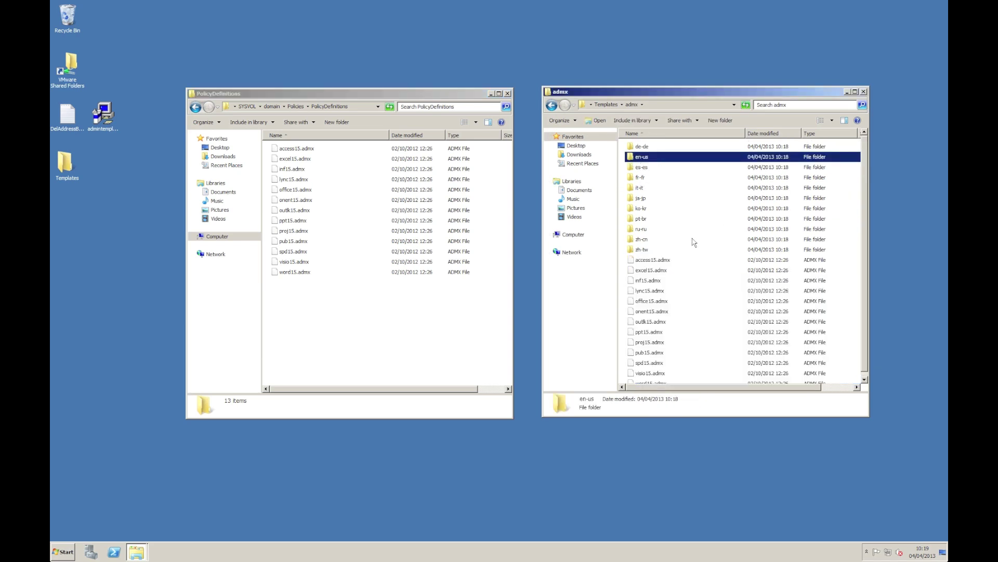
click(371, 343)
key(ctrl+v)
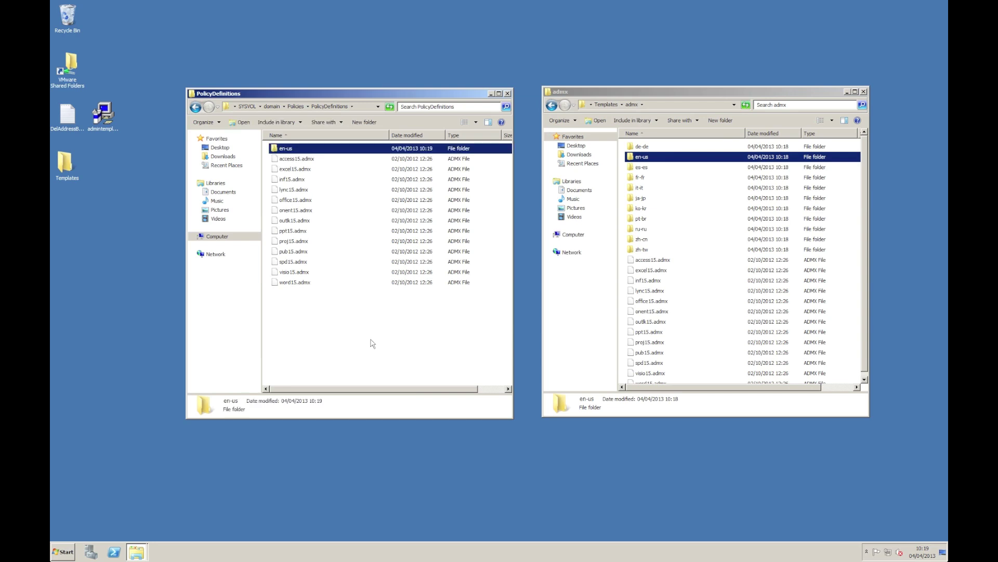
click(508, 94)
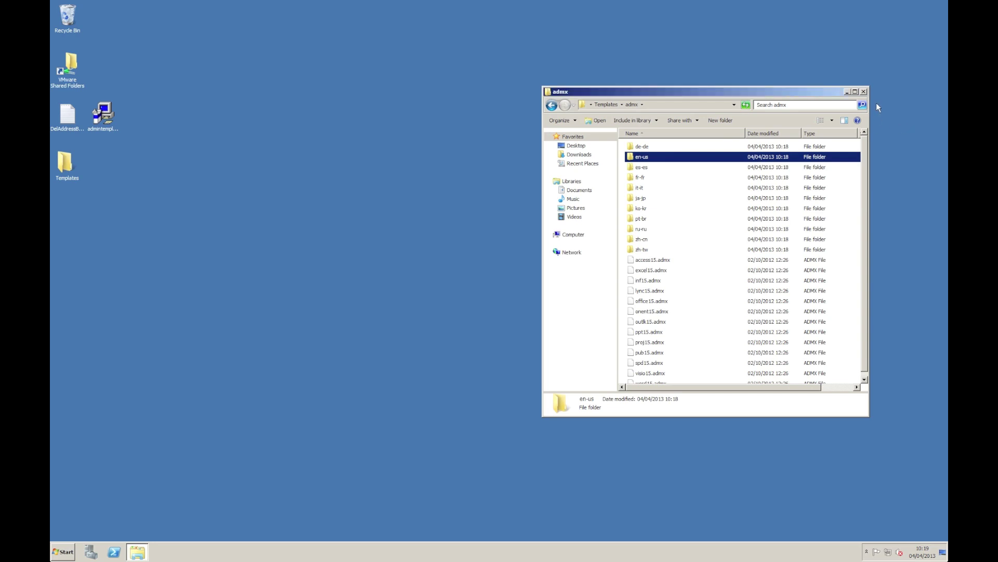
- Close the admx window, launch Group Policy Management, and edit the Default Domain Policy
click(864, 92)
key(super)
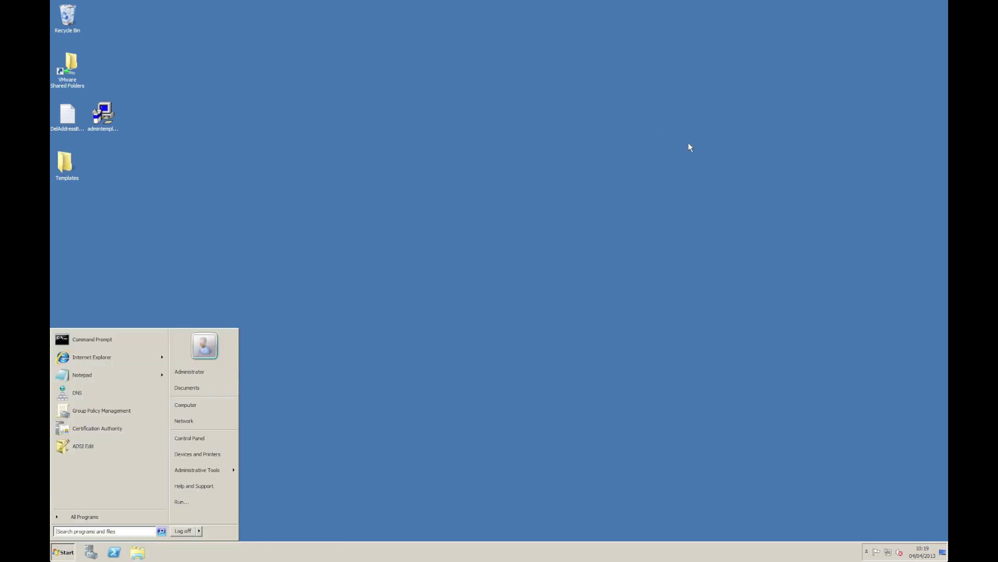
text(group)
key(Return)
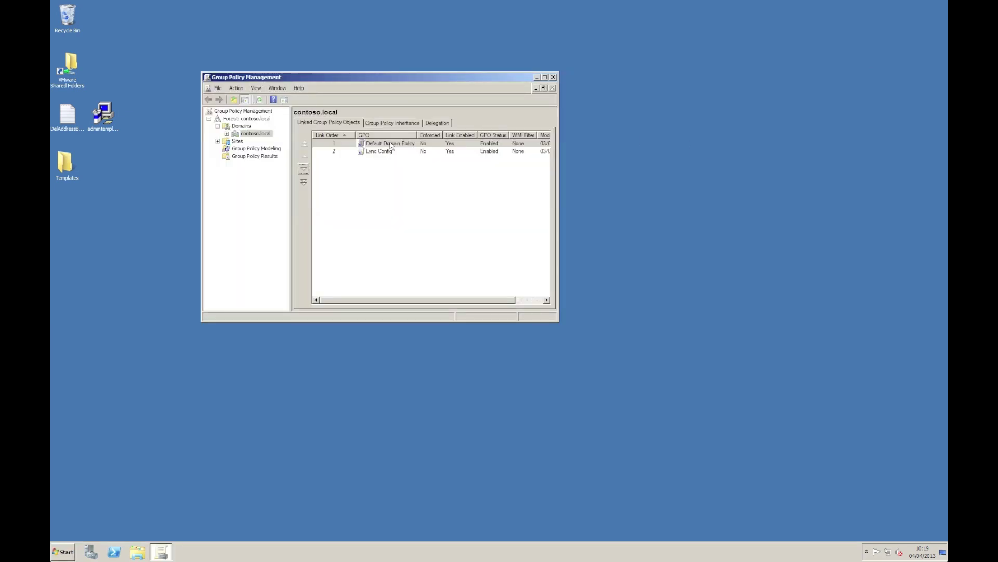
right_click(390, 143)
click(401, 147)
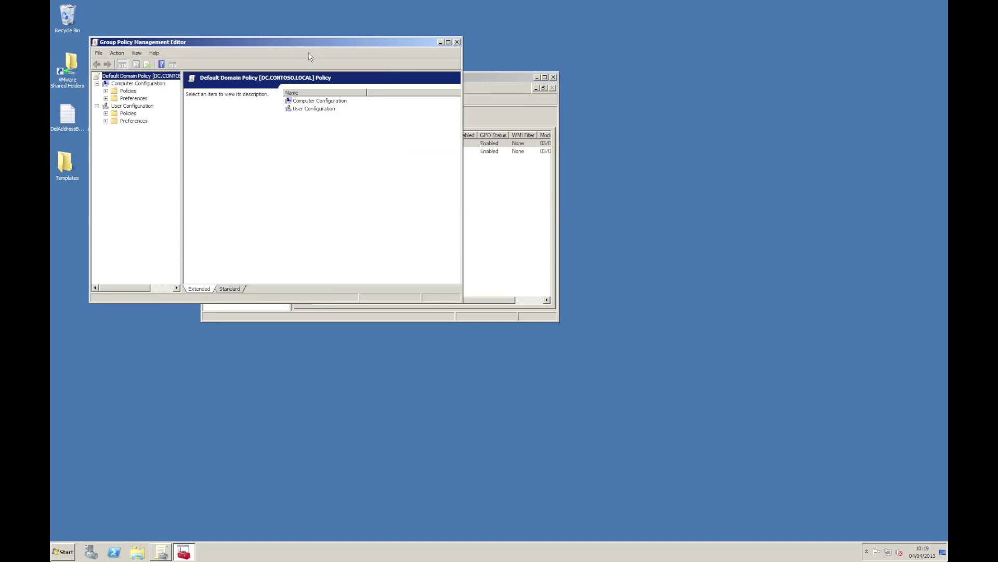
drag(310, 43, 493, 104)
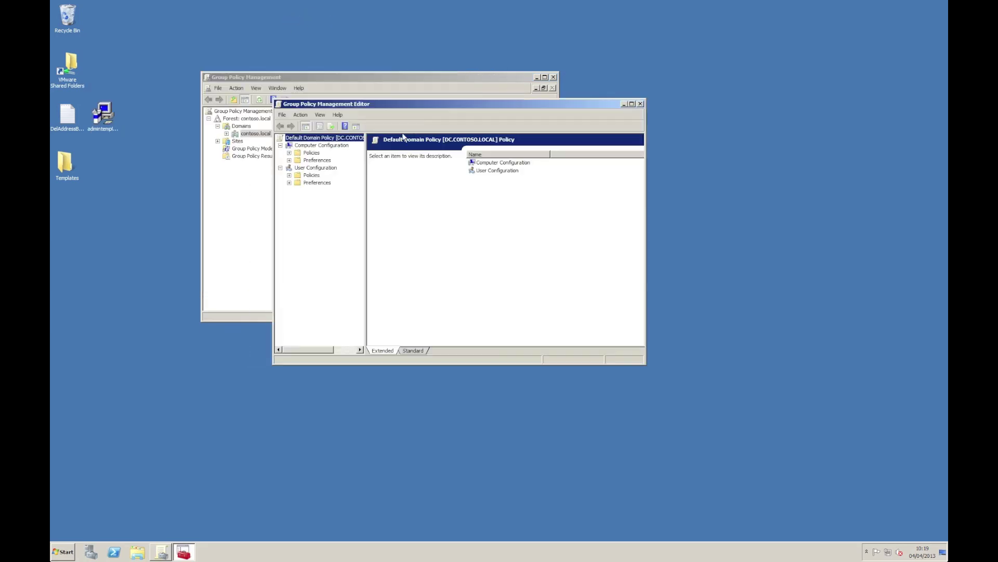
- Expand Computer Configuration Policies > Administrative Templates, widen the tree, and select Microsoft Lync 2013
double_click(311, 152)
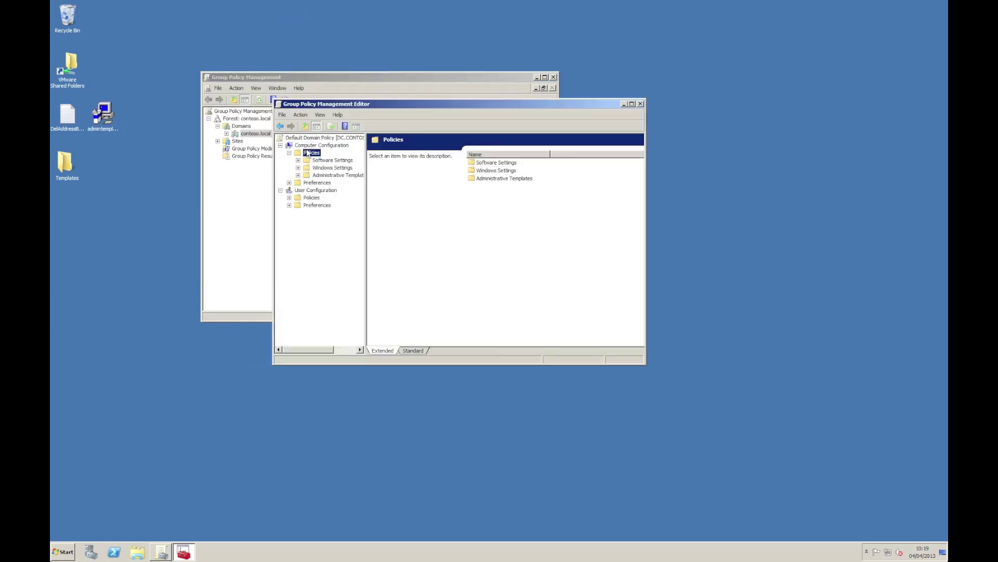
double_click(335, 174)
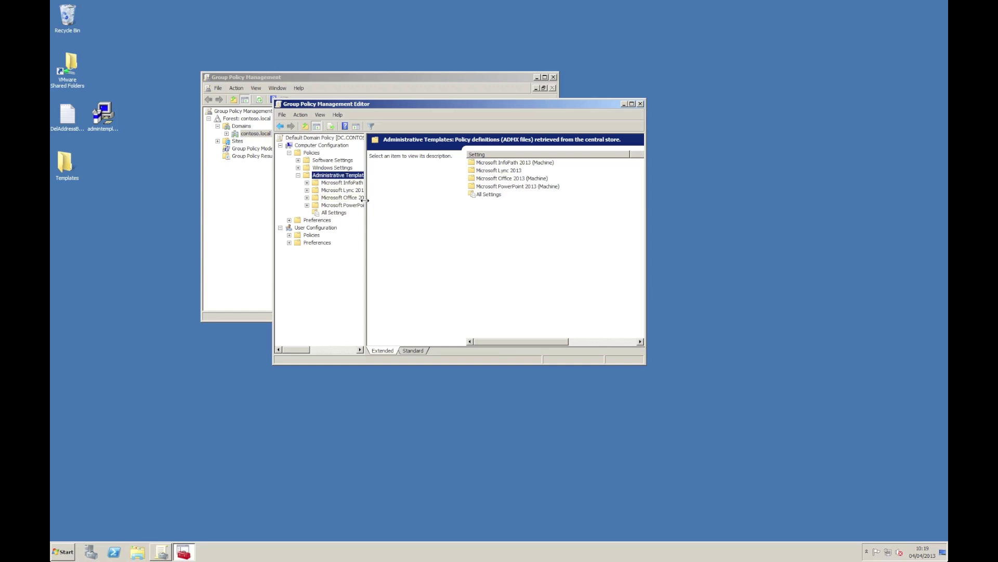
drag(362, 198, 479, 197)
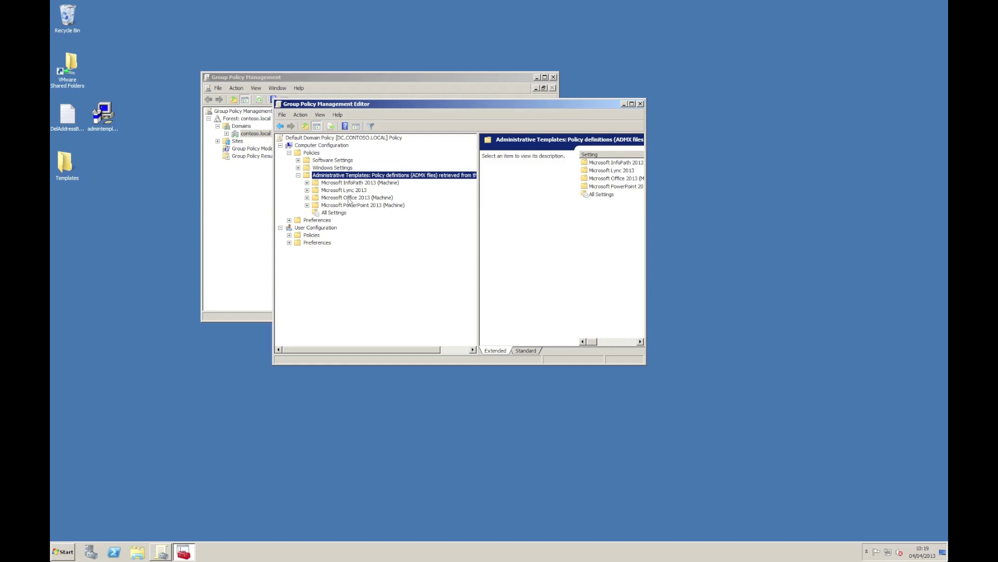
click(478, 201)
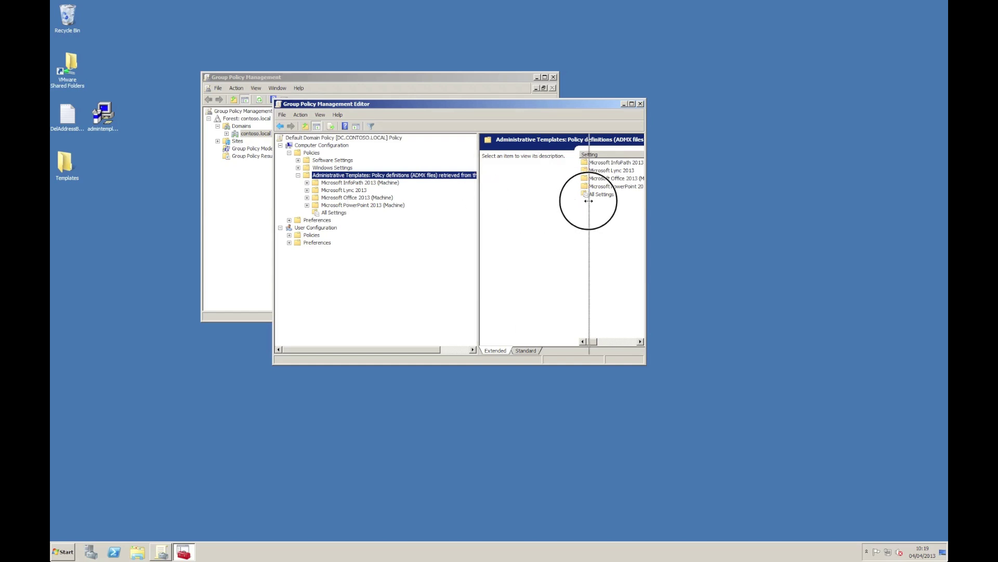
drag(479, 201, 594, 201)
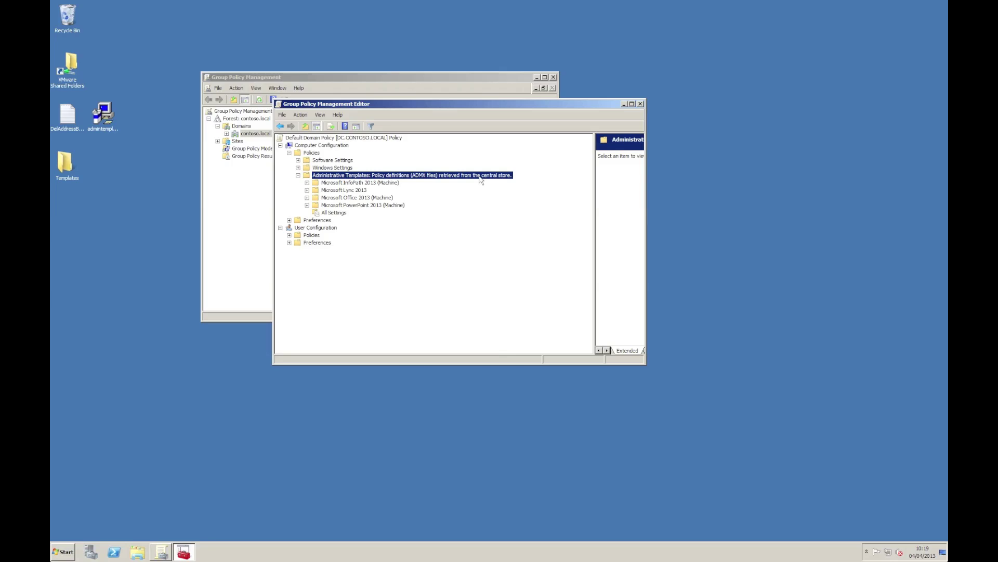
click(337, 190)
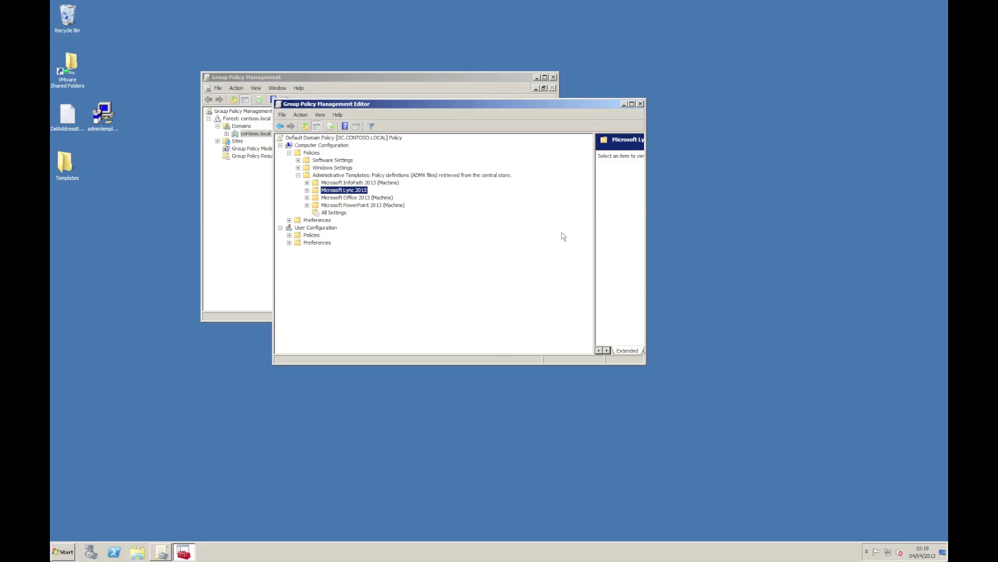
- Show the Microsoft Lync Feature Policies settings and read descriptions such as Trusted Domain List
drag(595, 232, 446, 227)
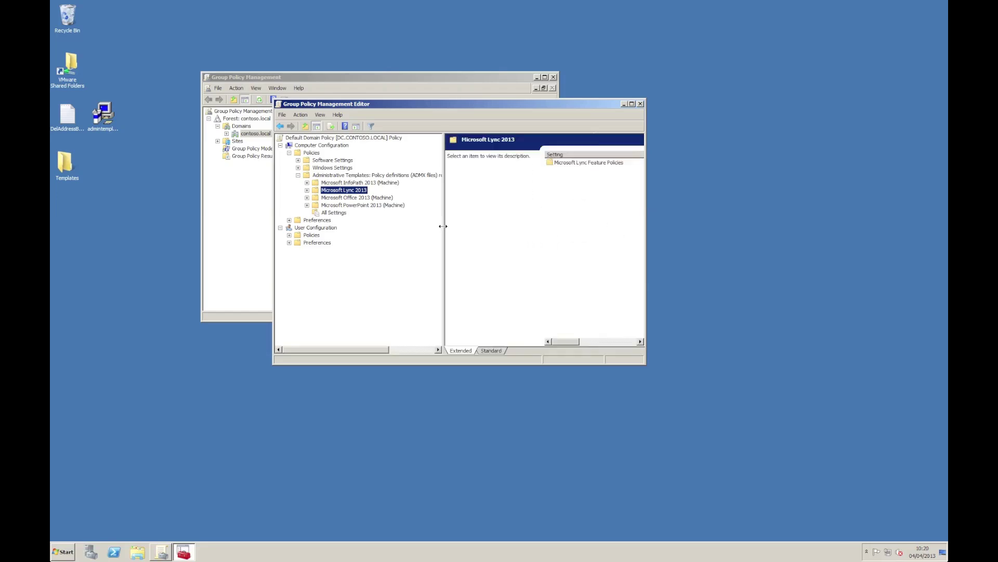
double_click(343, 190)
click(347, 198)
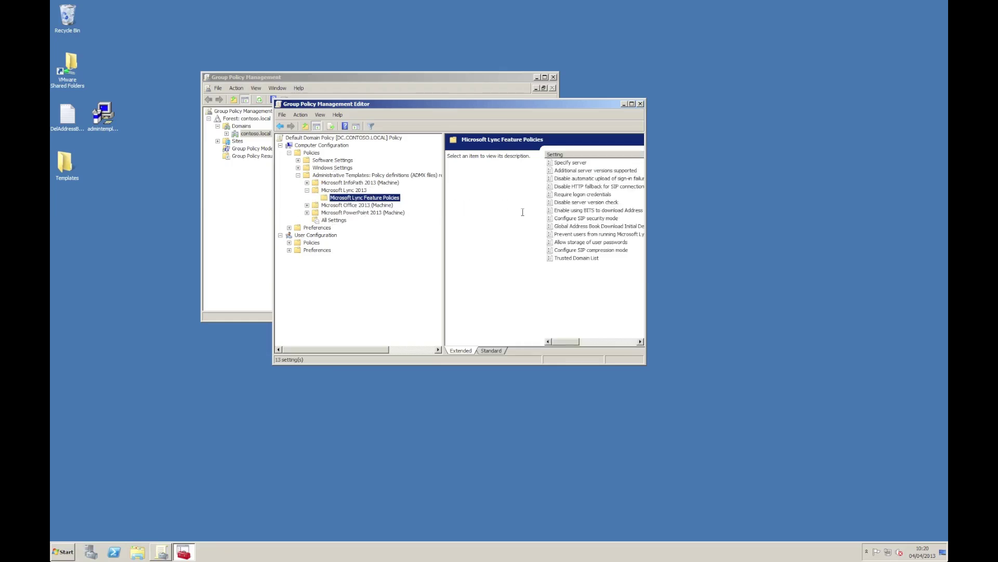
drag(646, 217, 854, 217)
click(571, 259)
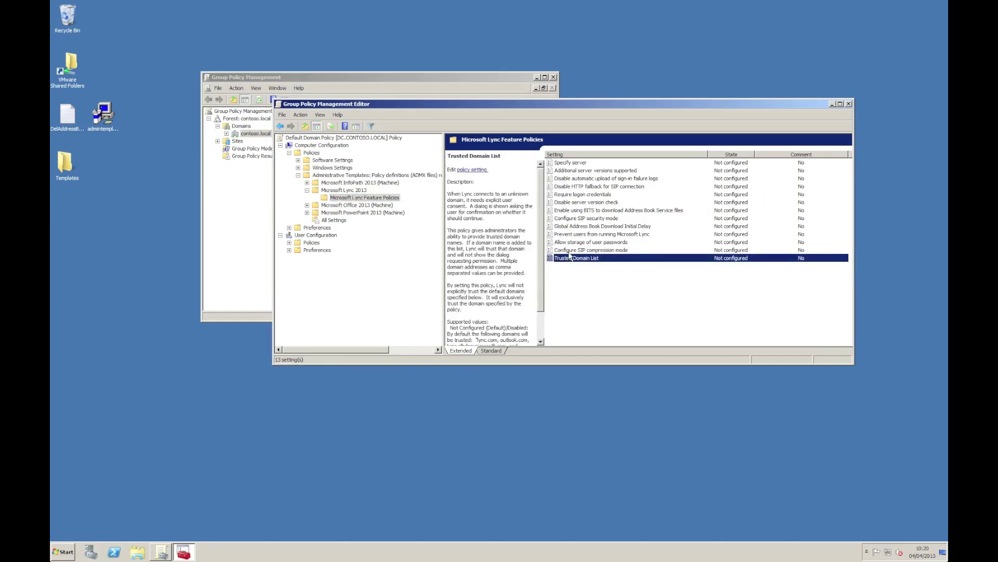
click(580, 226)
- Open and cancel the Global Address Book Download Initial Delay setting, then close both policy windows
double_click(581, 226)
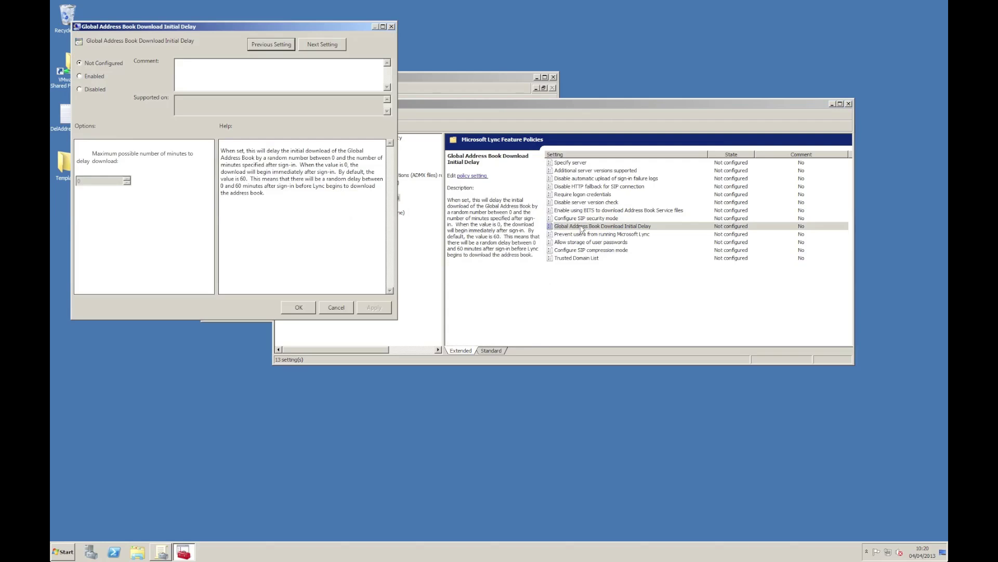
key(Escape)
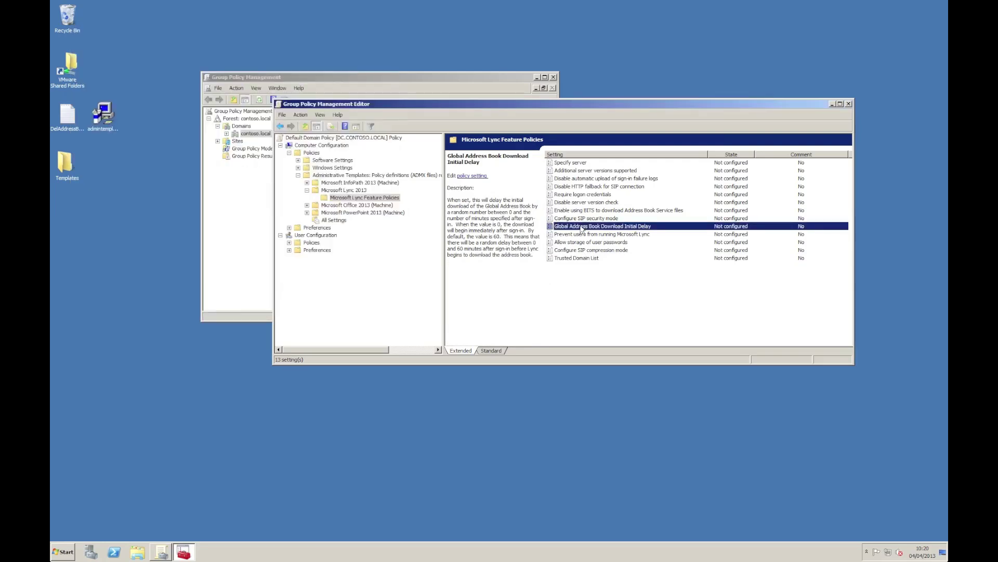
click(850, 103)
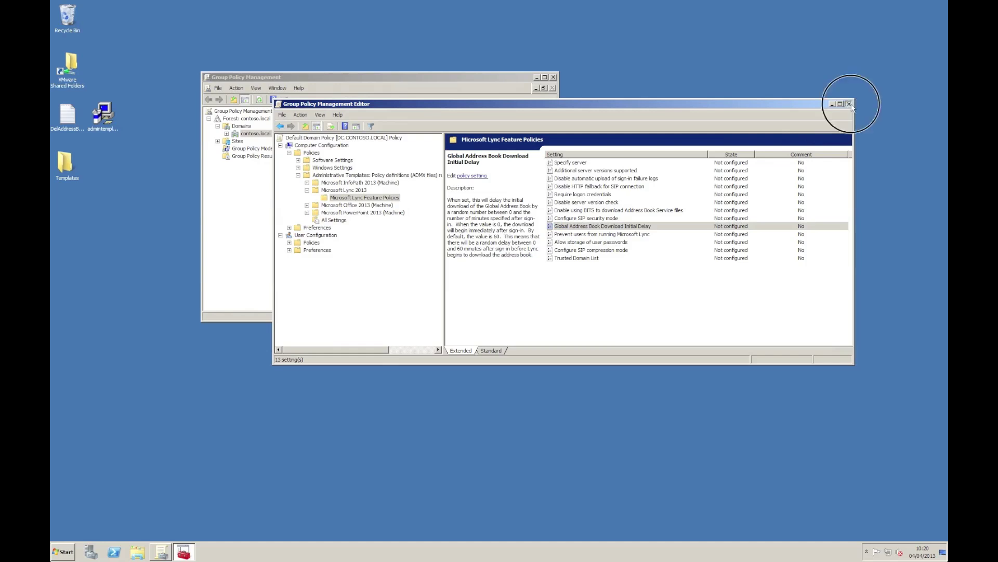
click(554, 76)
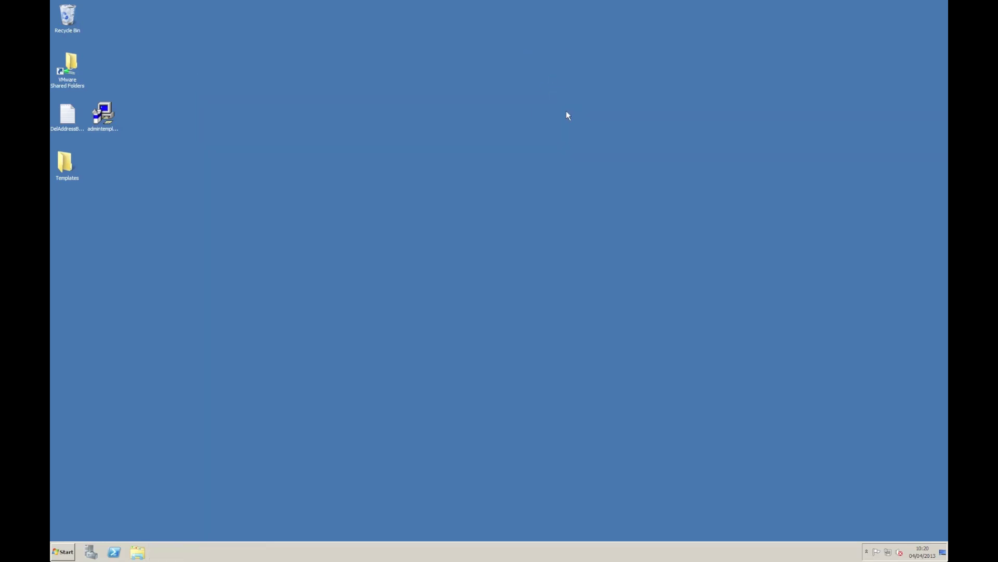